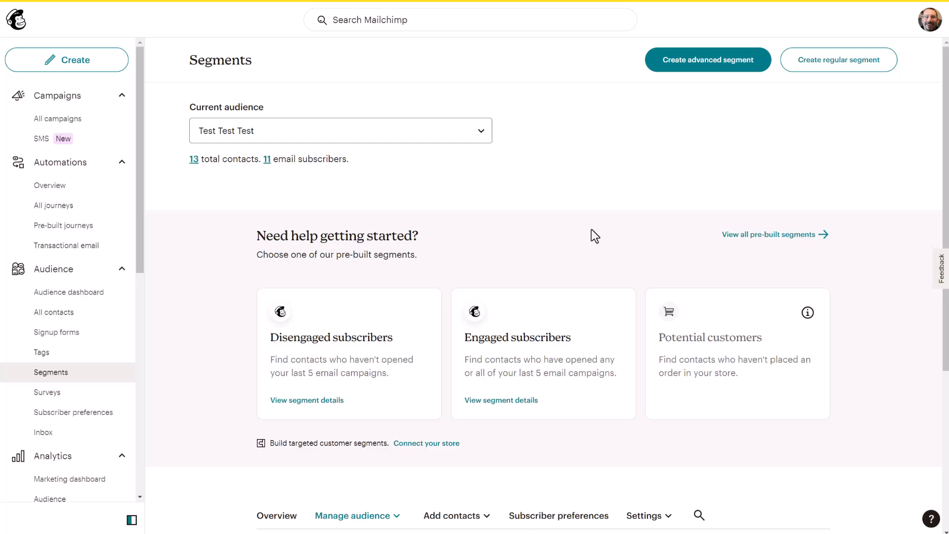
- Open the saved regular segment "Does own a pet" for editing and view the available filter types
scroll(591, 230, down, 2)
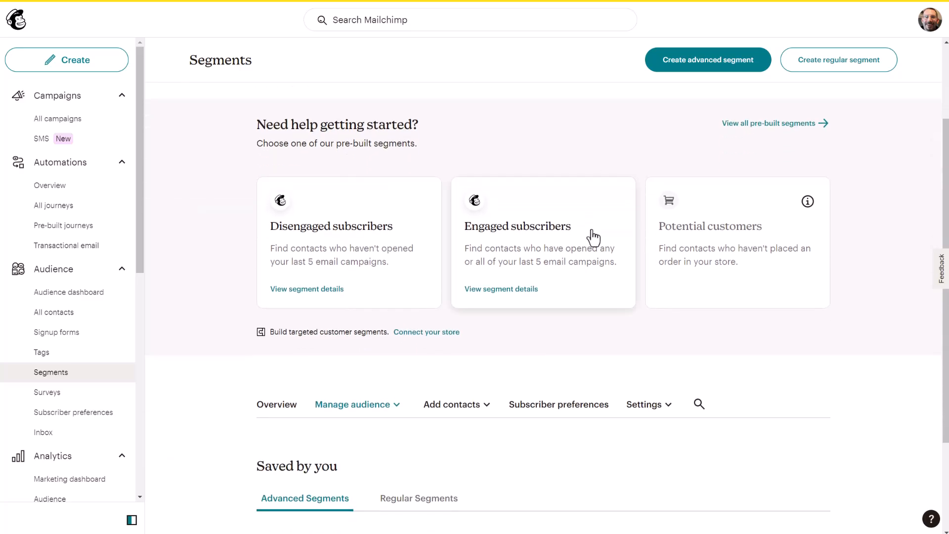
scroll(816, 352, down, 2)
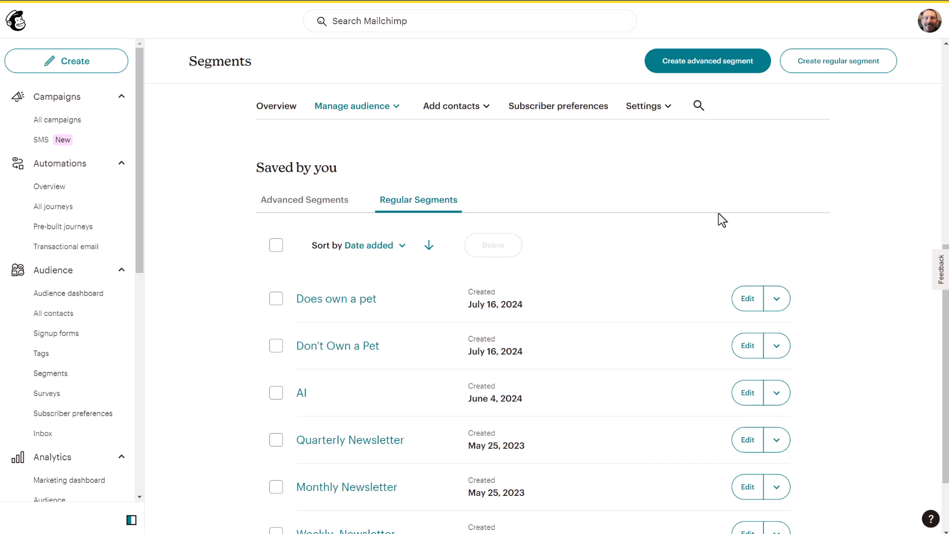
click(748, 305)
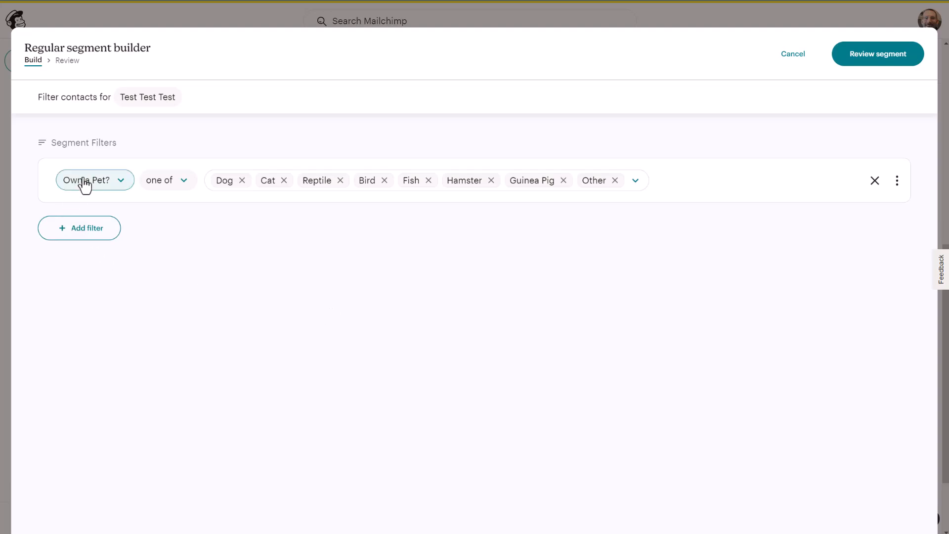
click(101, 181)
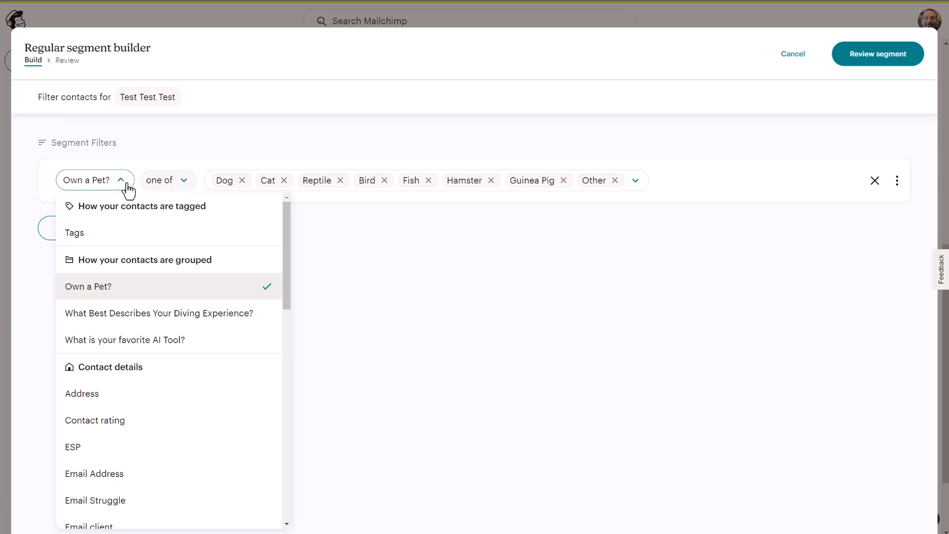
click(198, 147)
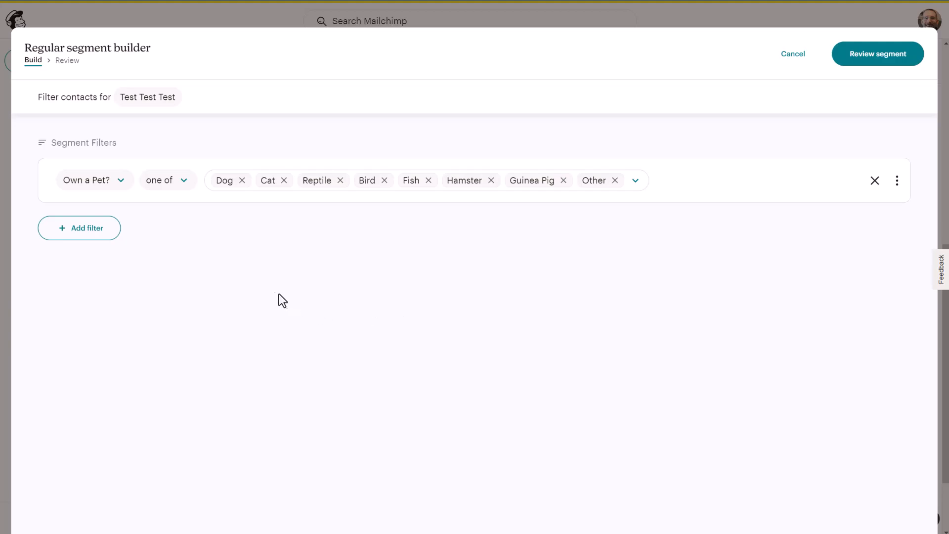
- Add a second filter, Email engagement is New, to the segment and combine the two filters with Or
click(97, 232)
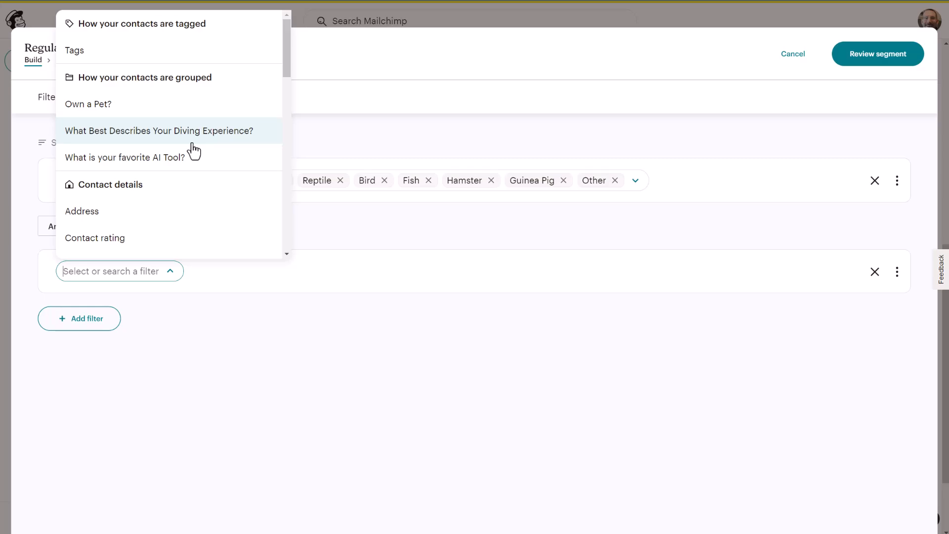
drag(284, 49, 272, 164)
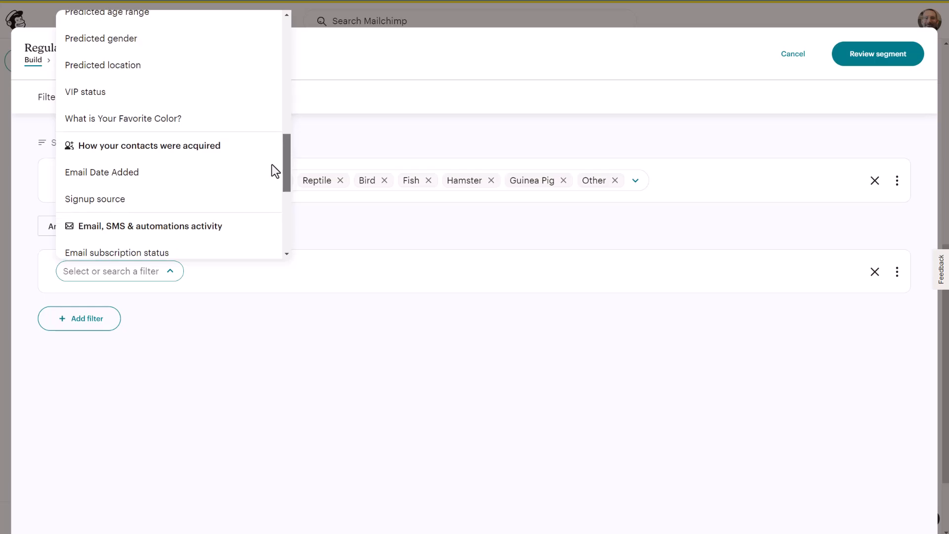
drag(271, 164, 269, 223)
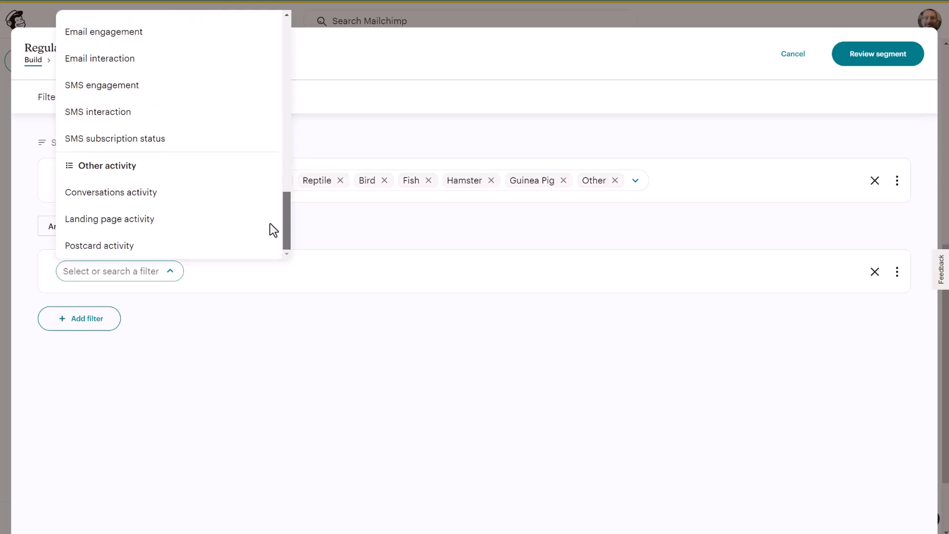
scroll(271, 198, up, 3)
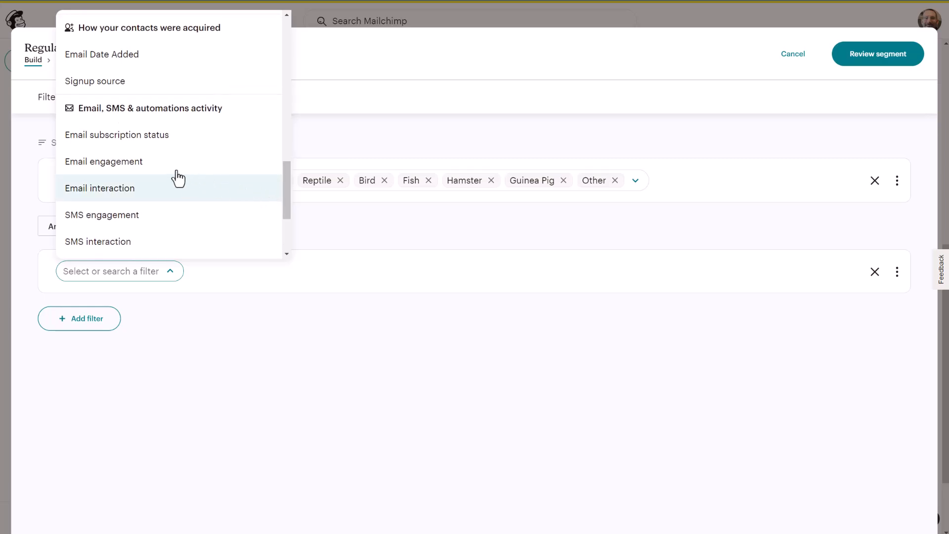
click(149, 166)
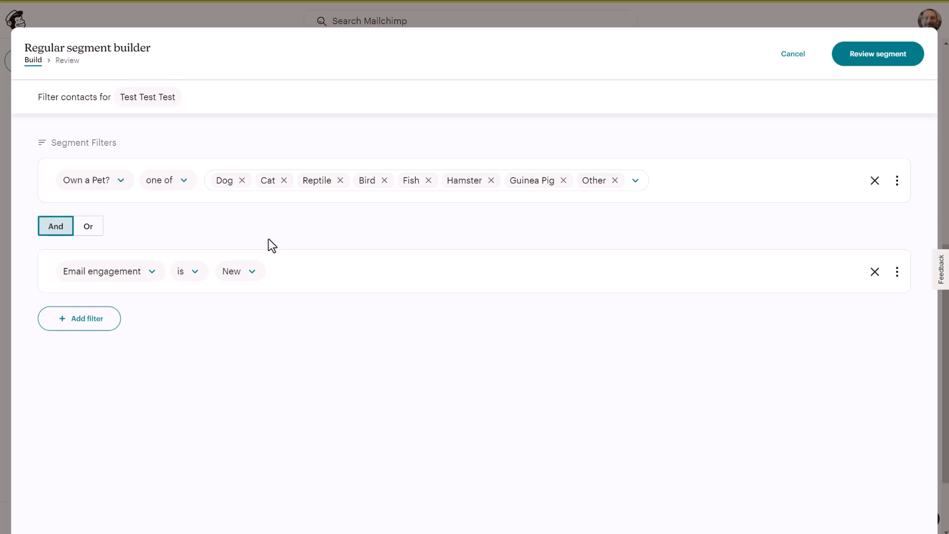
click(91, 227)
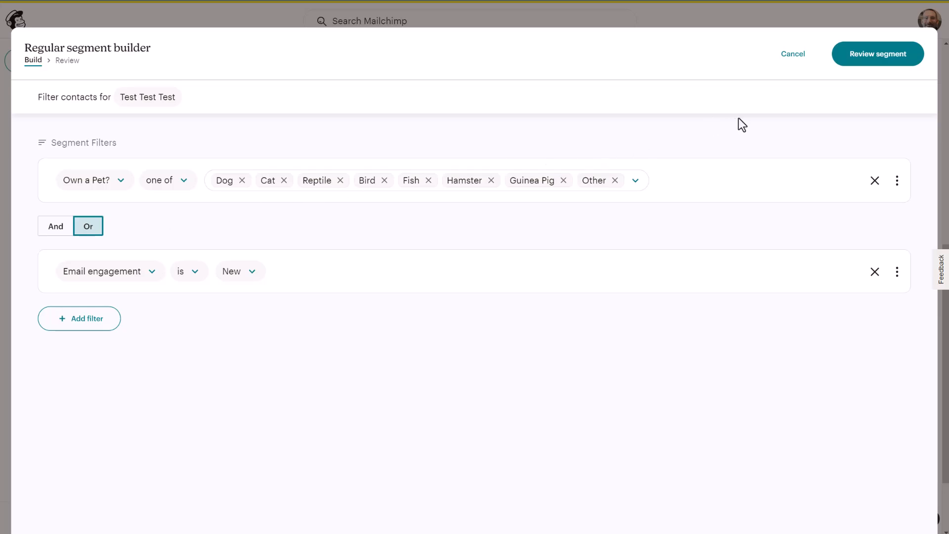
- Rename the segment "Does own a pet and is new to list" and review its sample contacts
click(870, 61)
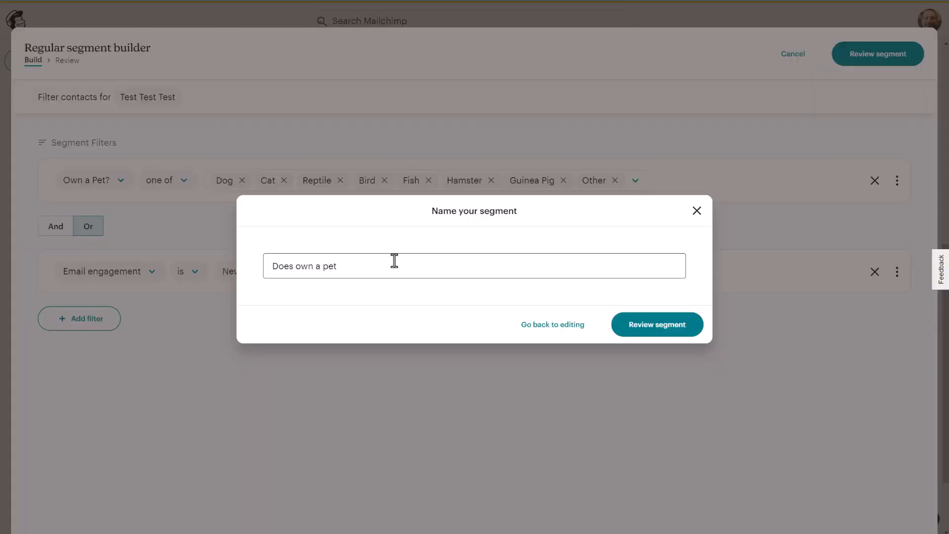
click(385, 265)
text(and is new to list)
click(656, 337)
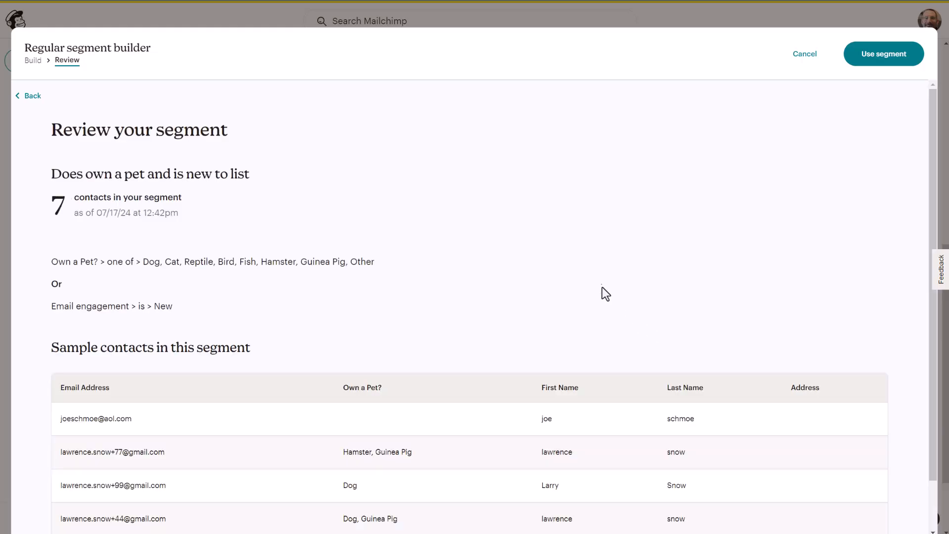
scroll(464, 286, down, 1)
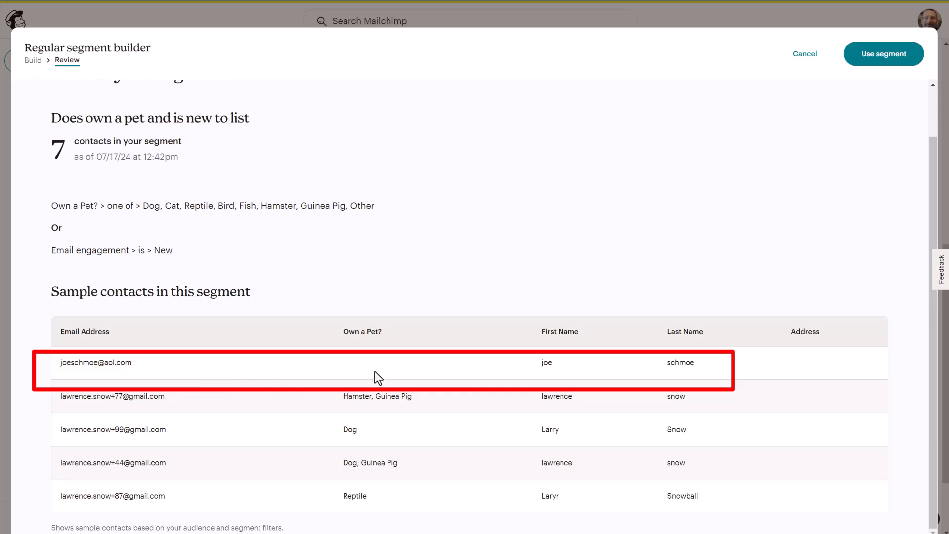
scroll(138, 186, up, 1)
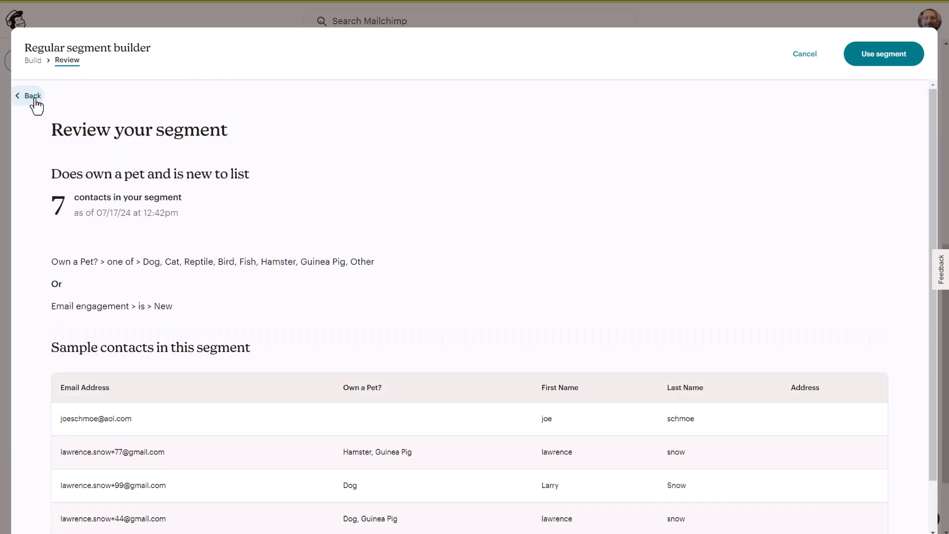
- Go back and combine the two filters with And, review the segment's contacts again and save it for use
click(35, 98)
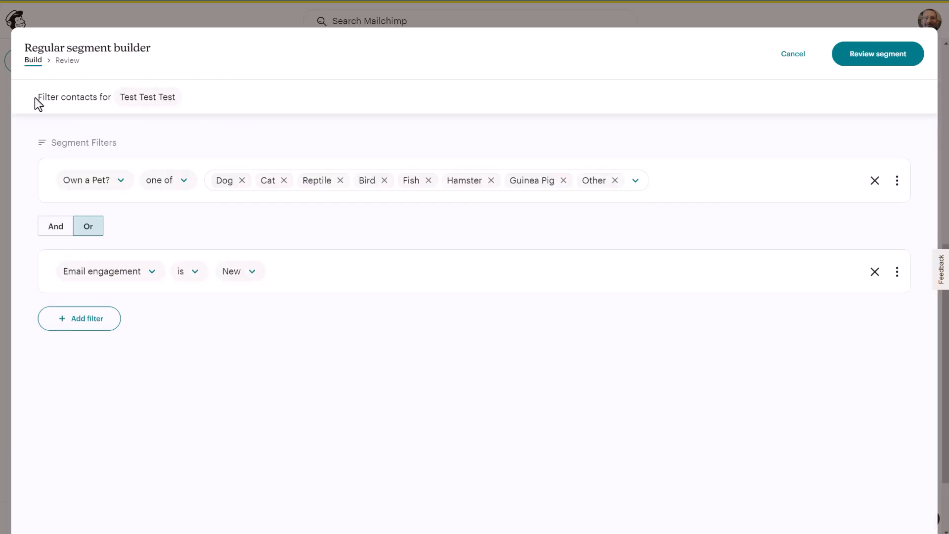
click(56, 227)
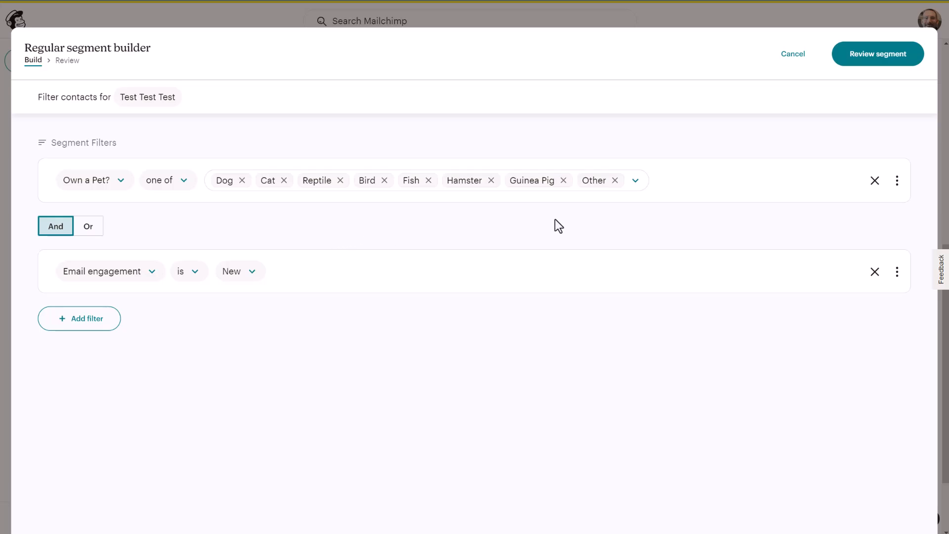
click(884, 57)
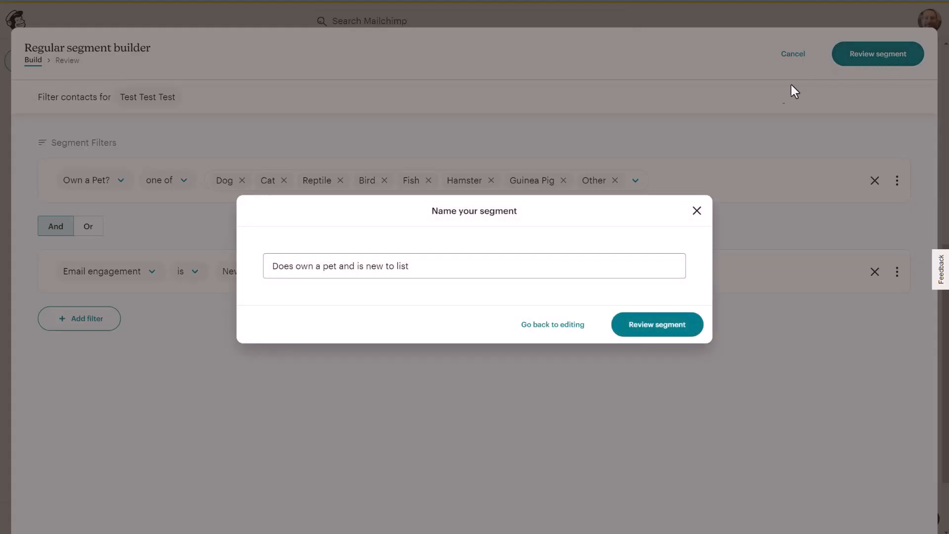
key(Return)
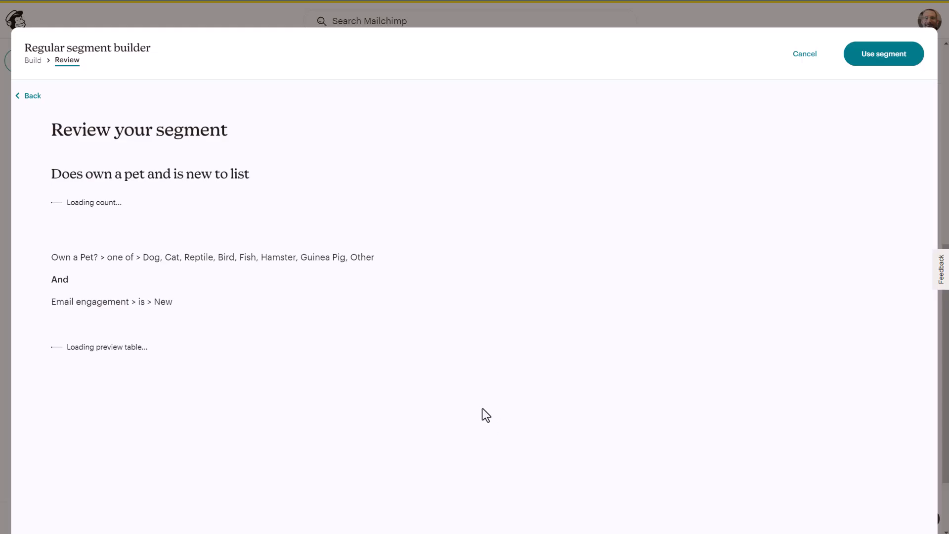
scroll(464, 329, down, 1)
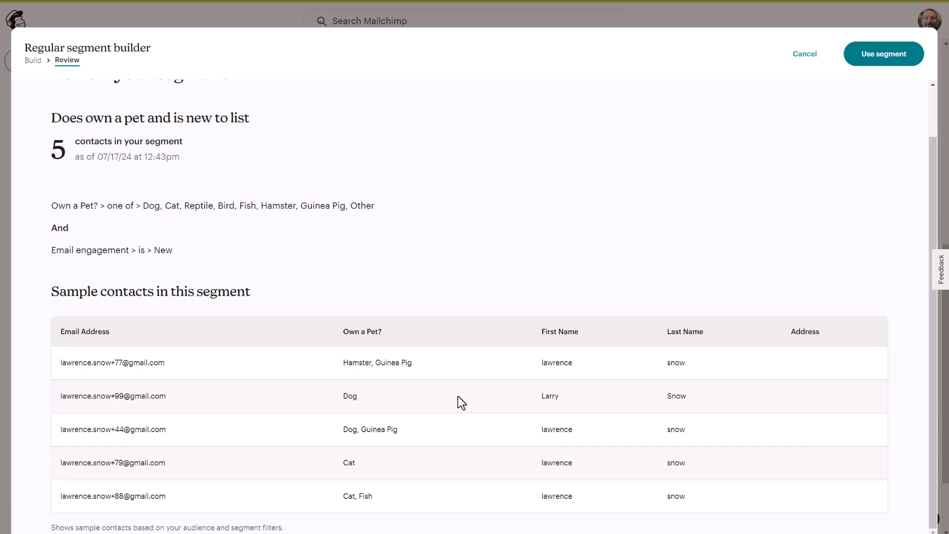
click(880, 68)
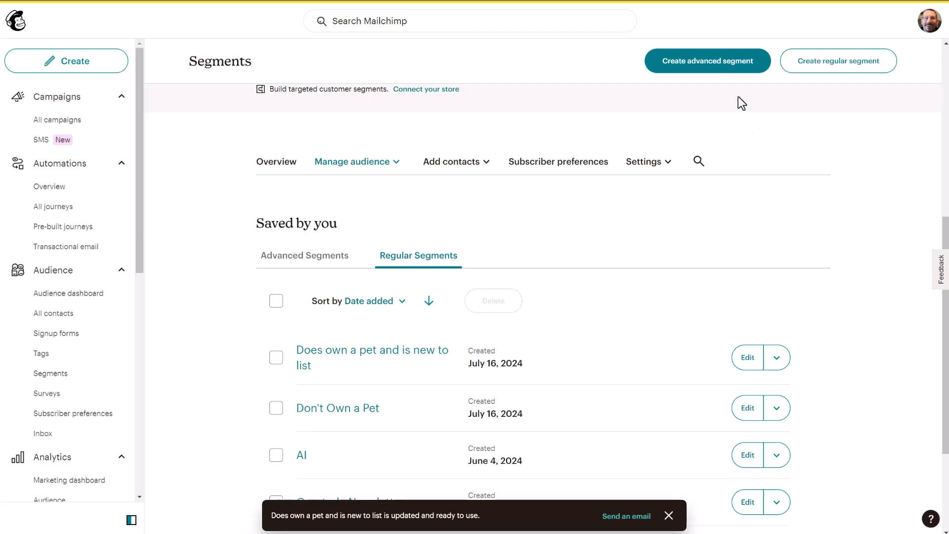
- Start a new advanced segment with the filter Own a Pet? one of Dog
click(717, 65)
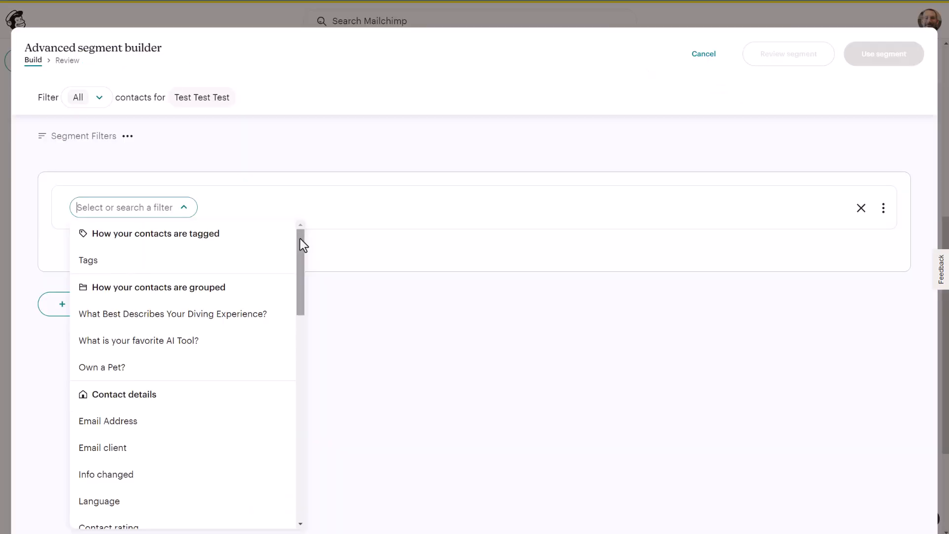
mouse_move(300, 238)
mouse_down()
mouse_move(303, 369)
mouse_move(304, 232)
mouse_up()
click(109, 368)
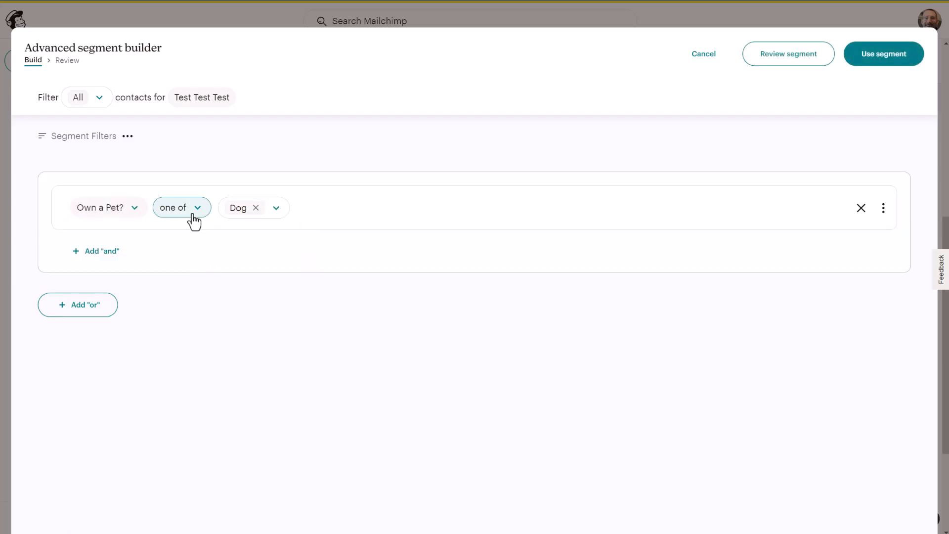
- Add an "and" condition to the first filter group with Email engagement is New
click(117, 258)
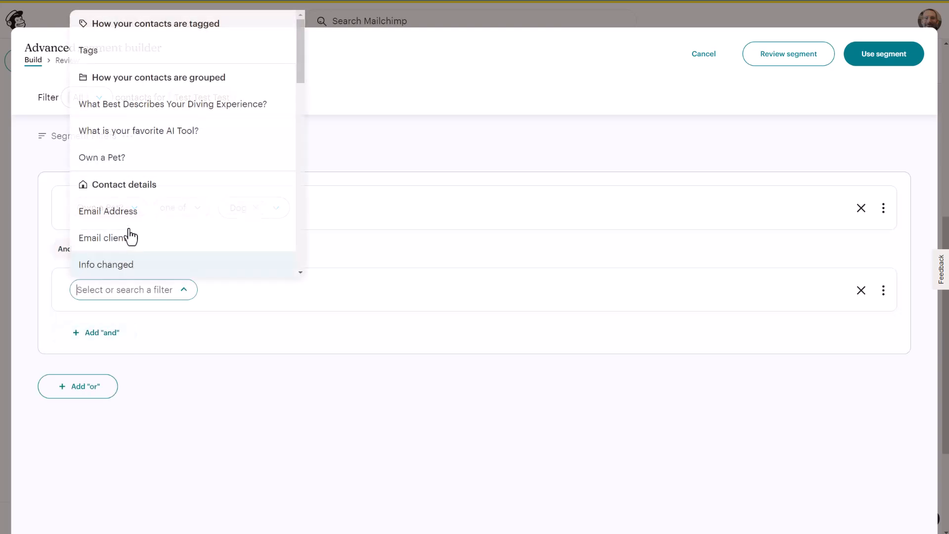
scroll(296, 130, down, 10)
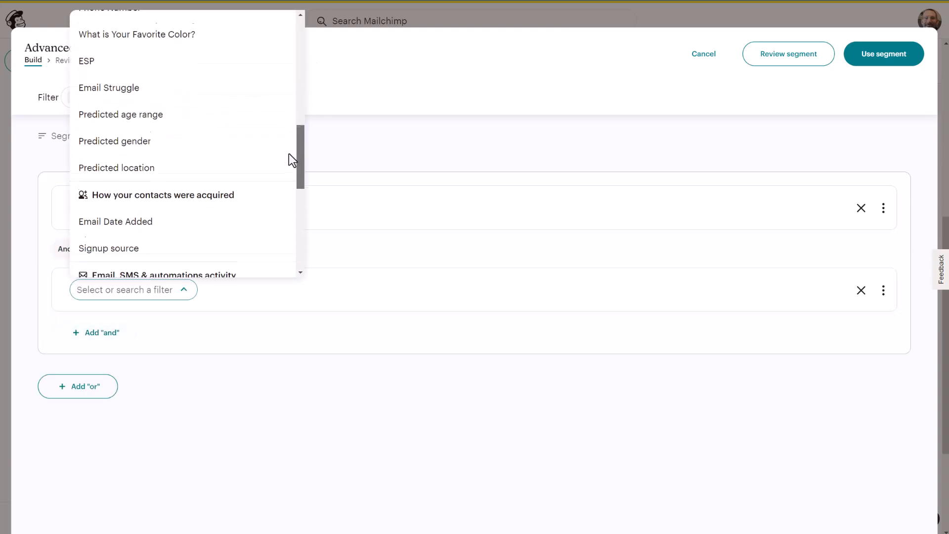
click(180, 179)
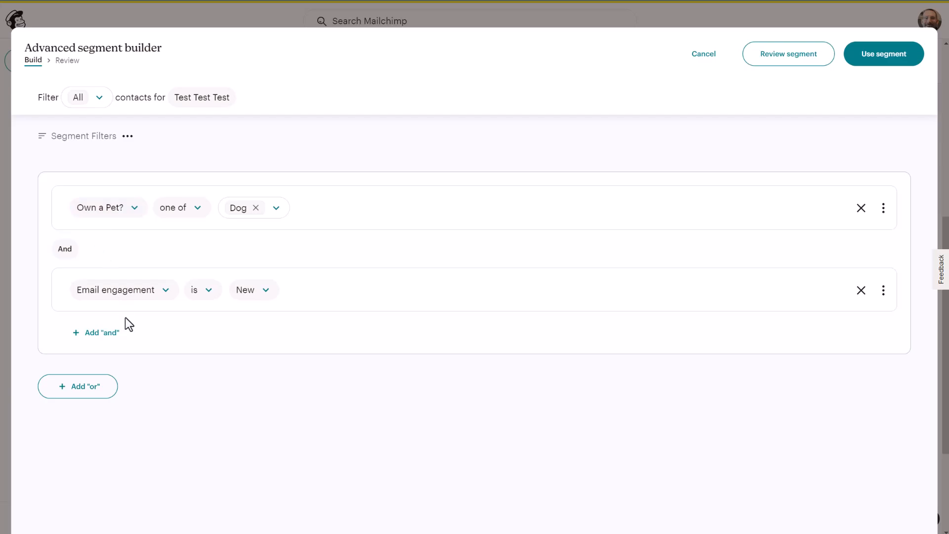
- Add an "or" group with the filter Signup source was Jotform
click(99, 388)
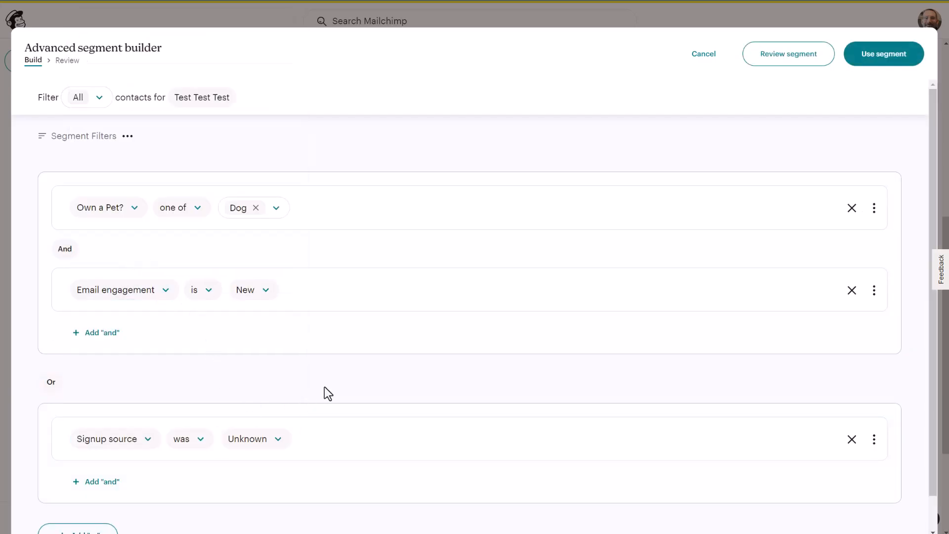
scroll(324, 390, down, 1)
click(276, 403)
click(277, 329)
- Examine how the "and" conditions in the first group combine with the "or" group of the advanced segment
scroll(346, 345, up, 1)
scroll(385, 297, down, 1)
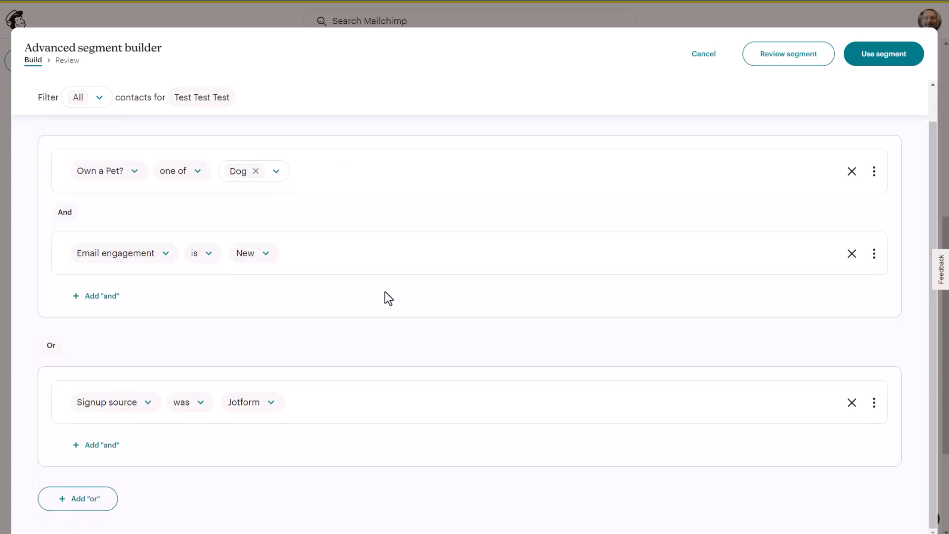
scroll(356, 291, up, 1)
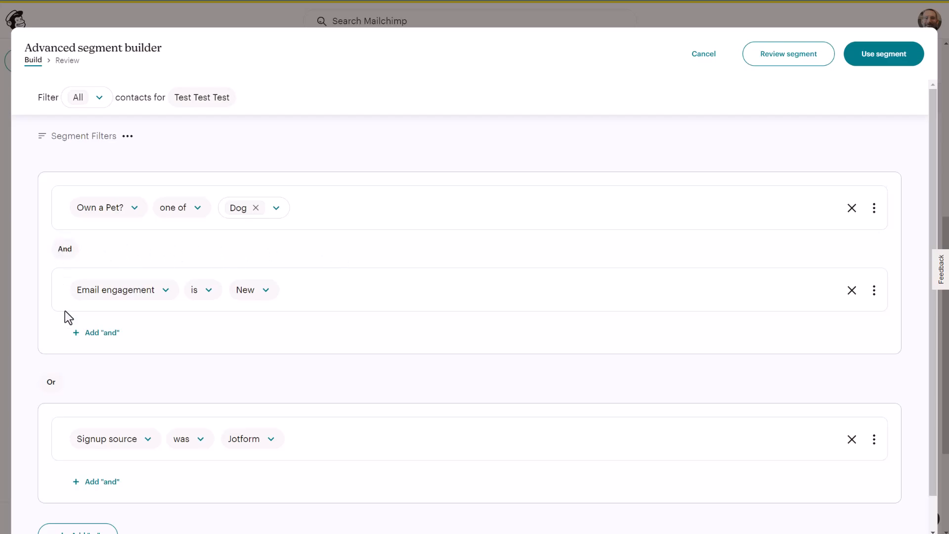
scroll(91, 332, down, 1)
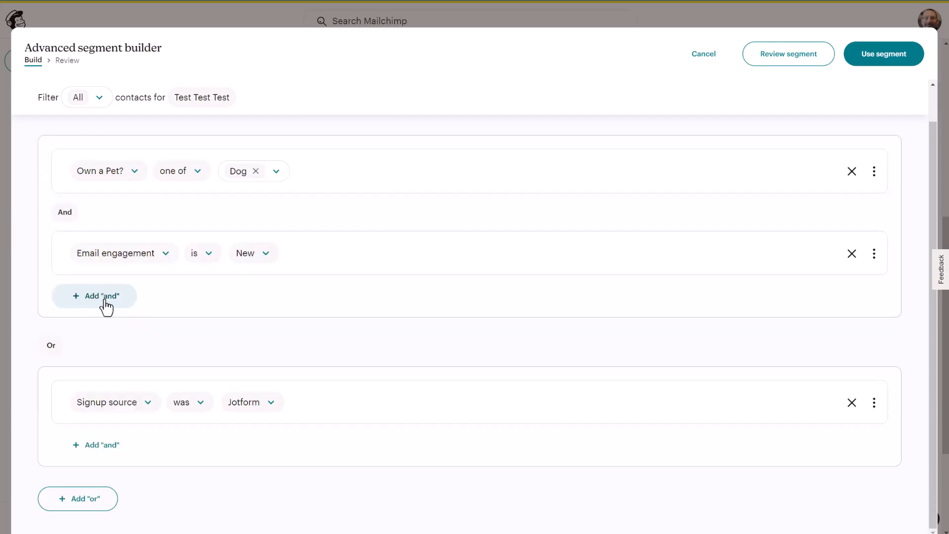
scroll(105, 298, up, 1)
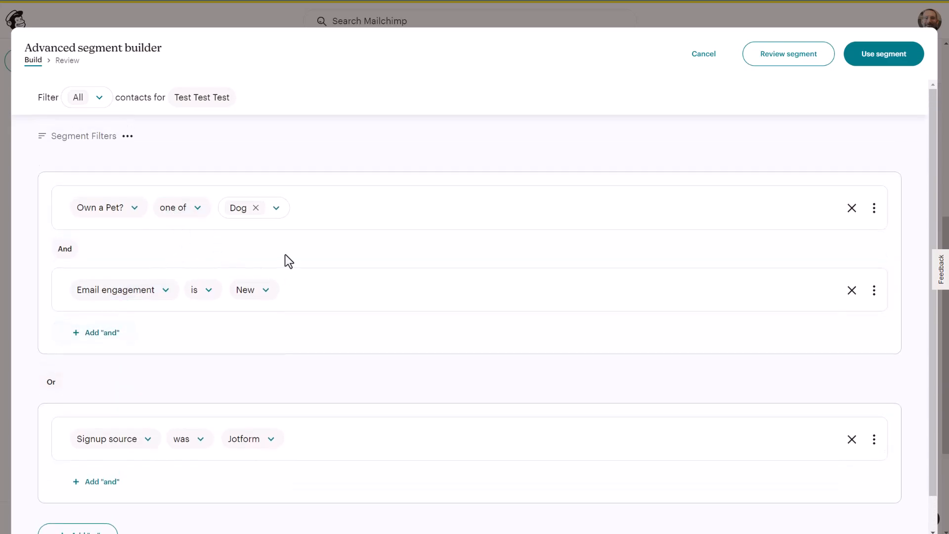
scroll(91, 321, down, 1)
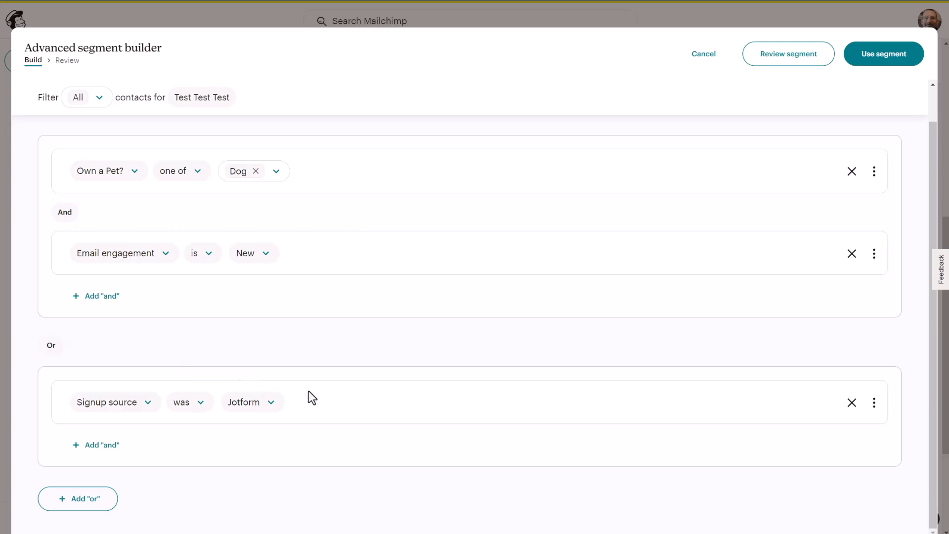
scroll(301, 341, up, 1)
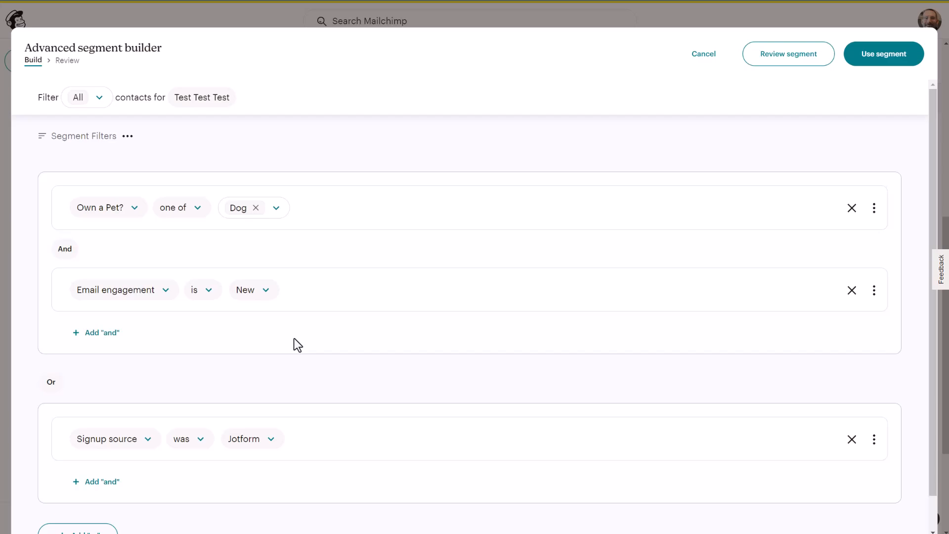
scroll(294, 337, down, 1)
scroll(658, 161, up, 1)
- Save the advanced segment under the name "Dog owner and new to list or jotform"
click(884, 59)
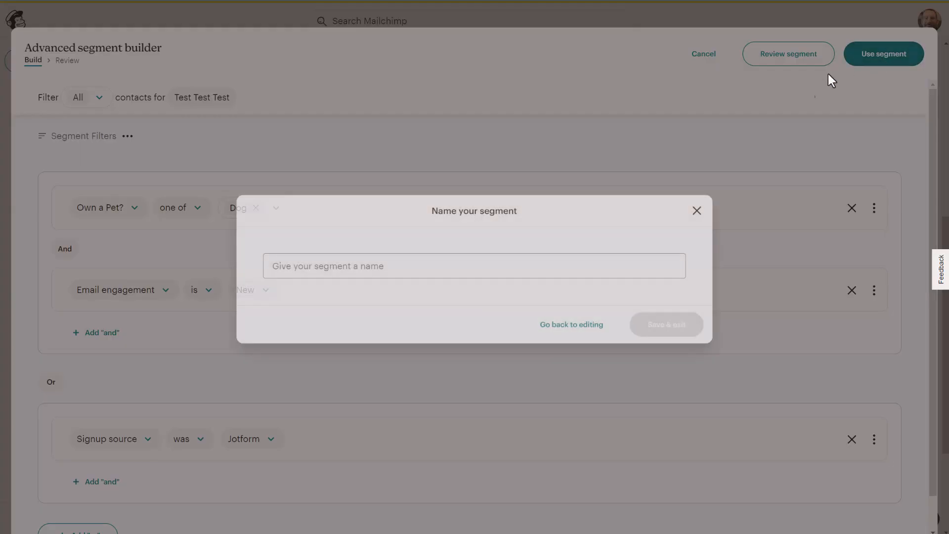
click(436, 272)
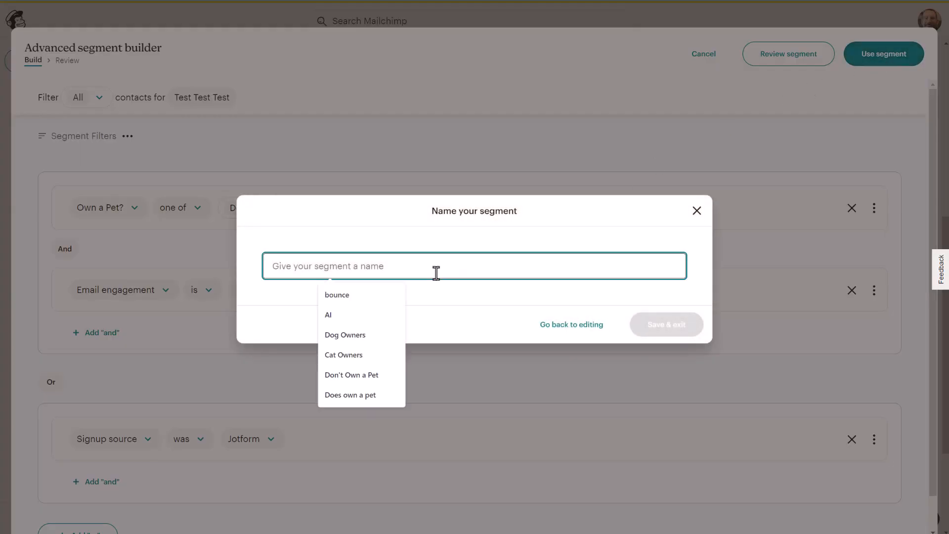
text(Dog owner a)
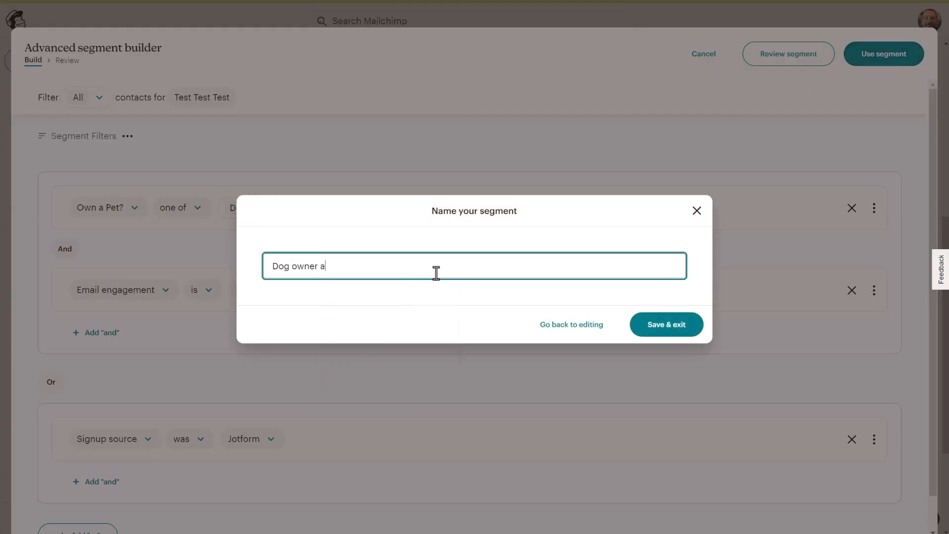
text(nd new to list or jotform)
click(387, 266)
text(or)
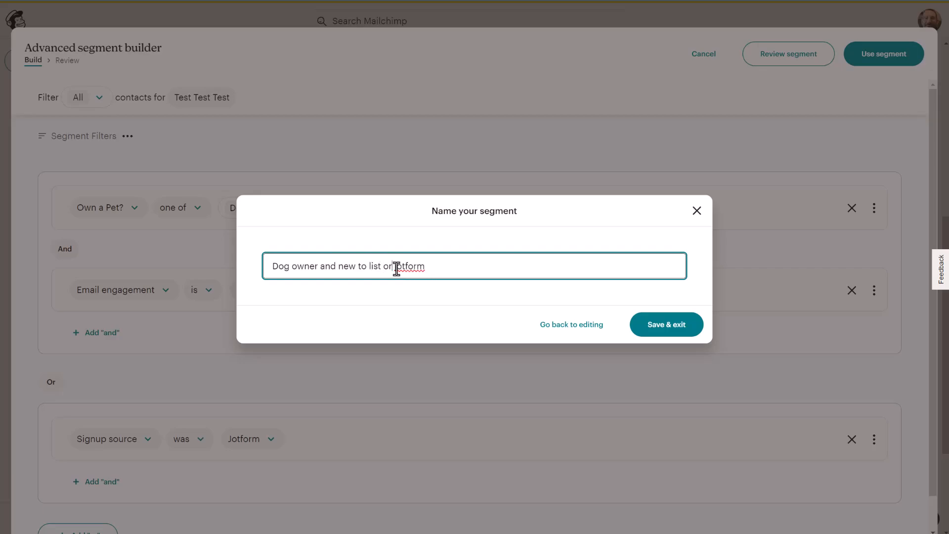
click(683, 334)
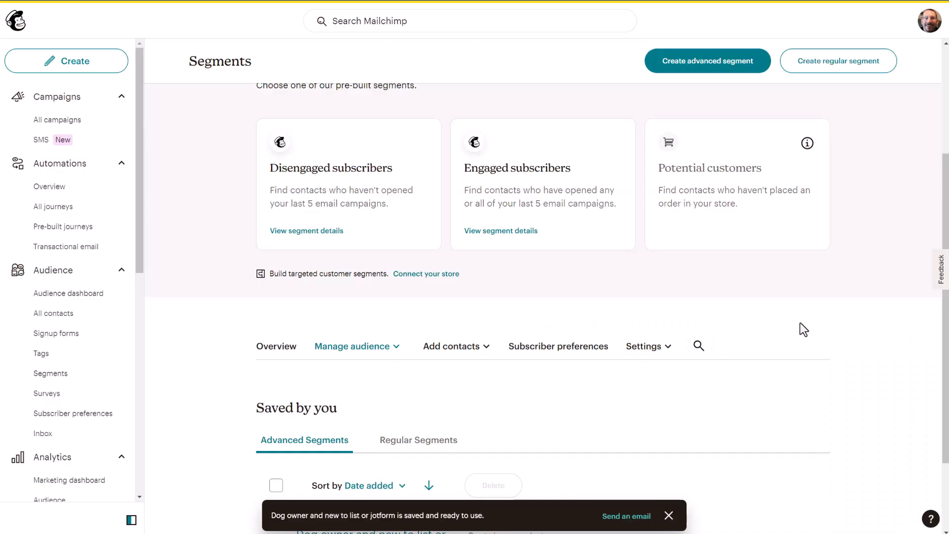
- Open the saved advanced segment and examine its contacts' Own a Pet? and Source values
scroll(800, 324, down, 1)
scroll(804, 330, down, 1)
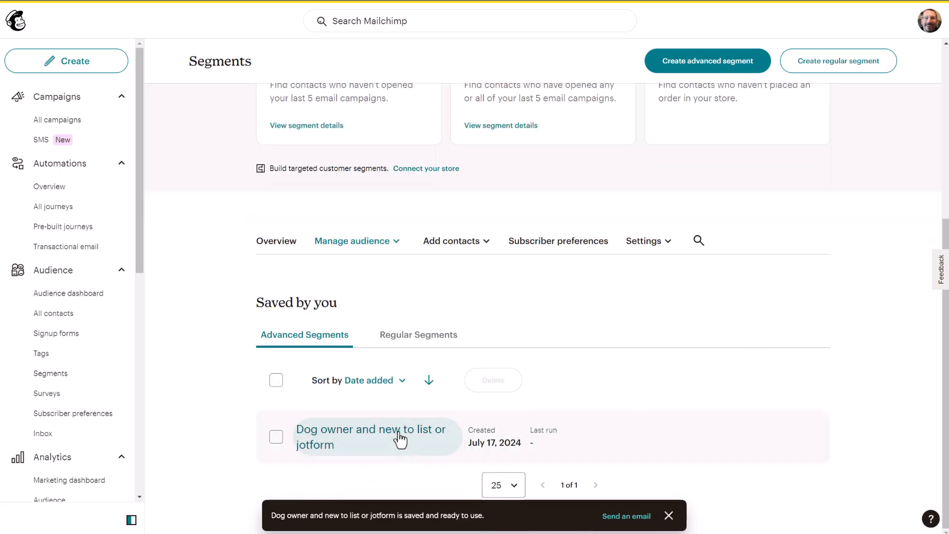
click(400, 445)
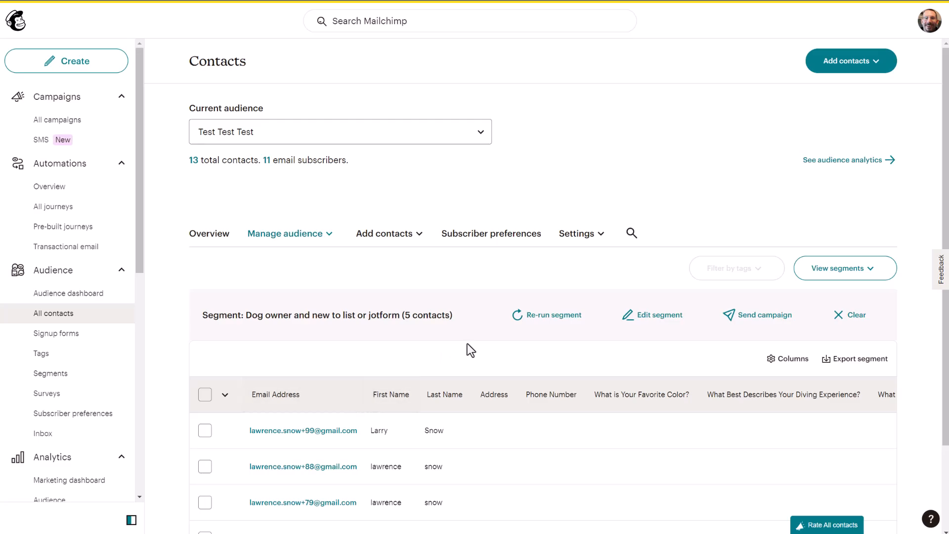
scroll(480, 344, down, 1)
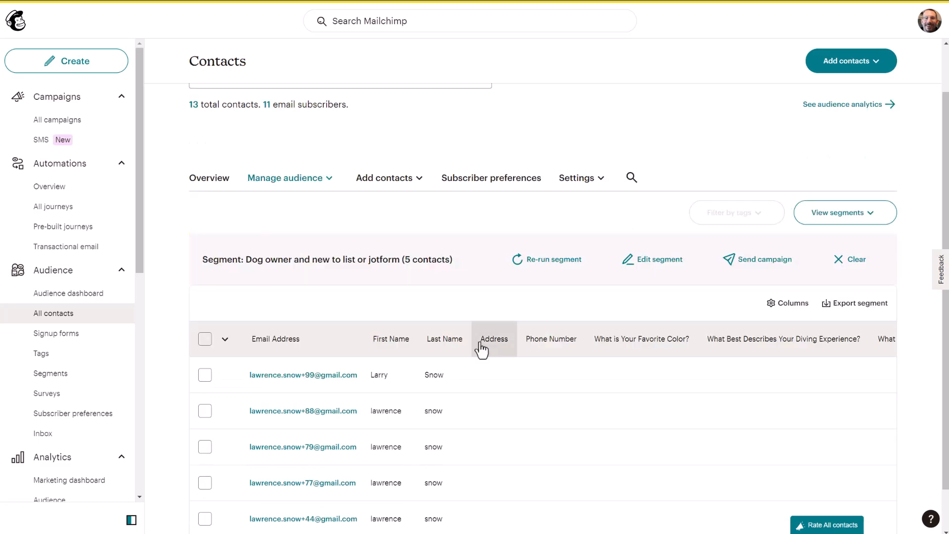
scroll(385, 336, down, 1)
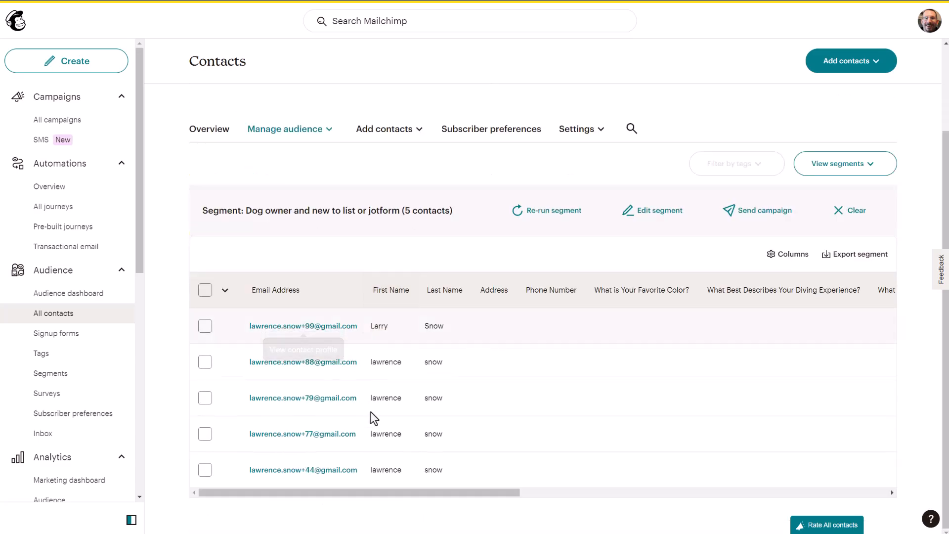
drag(474, 492, 674, 502)
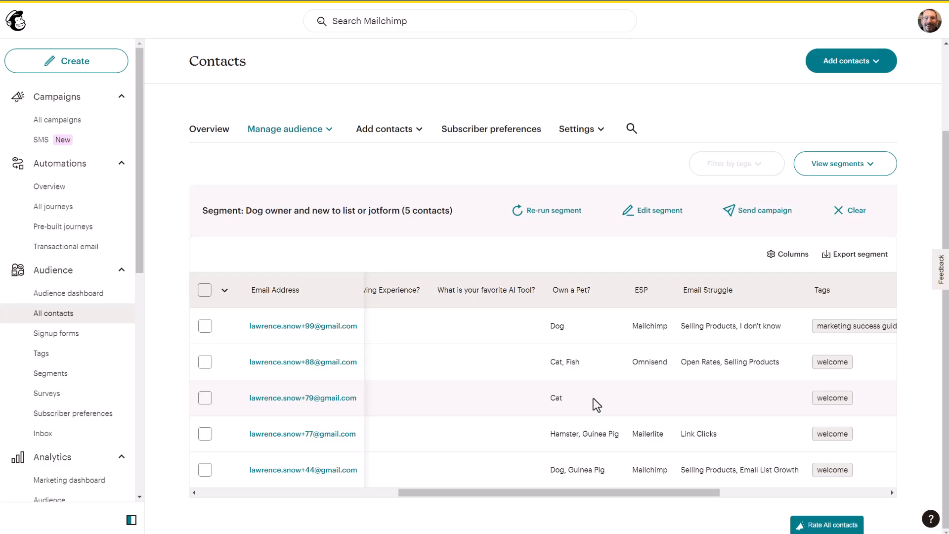
drag(598, 492, 718, 492)
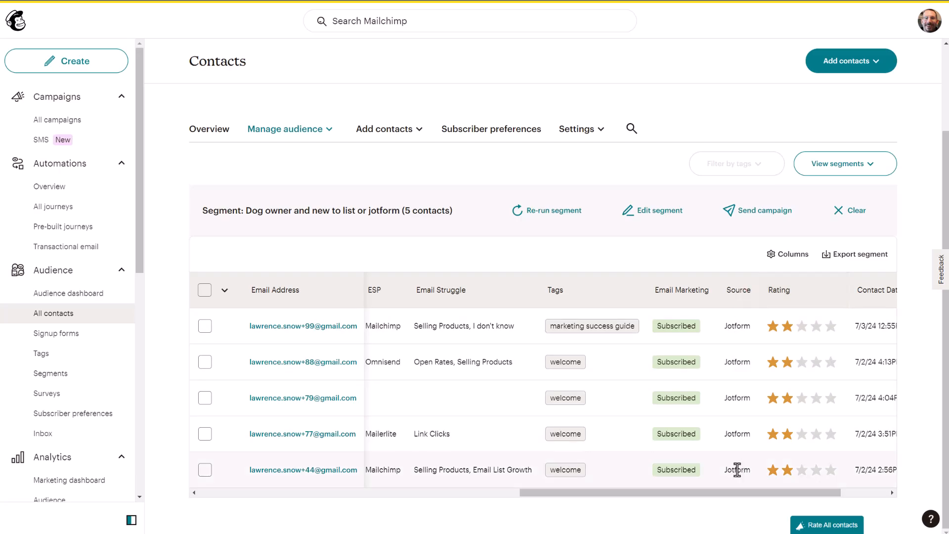
scroll(541, 326, left, 10)
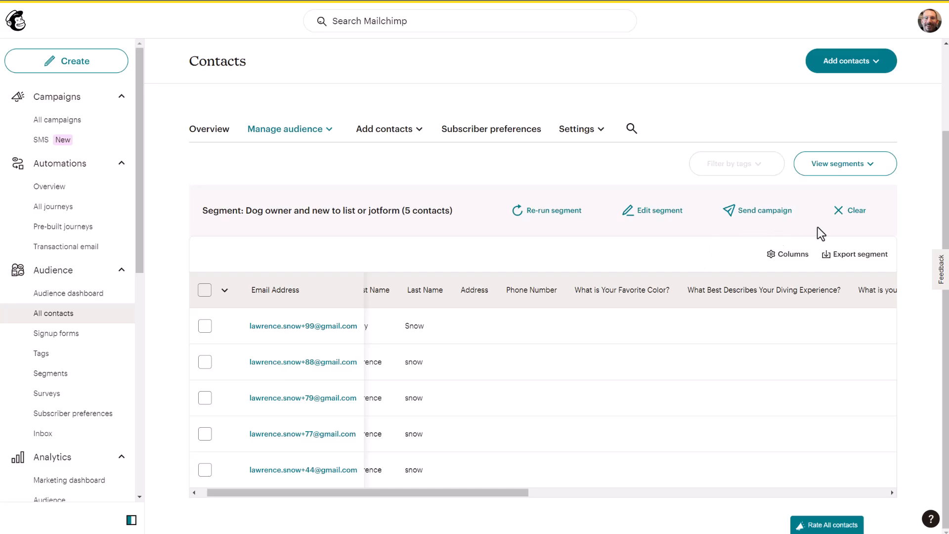
- Clear the segment from the contact list and check the actions offered for the advanced segment on the Segments page
click(849, 221)
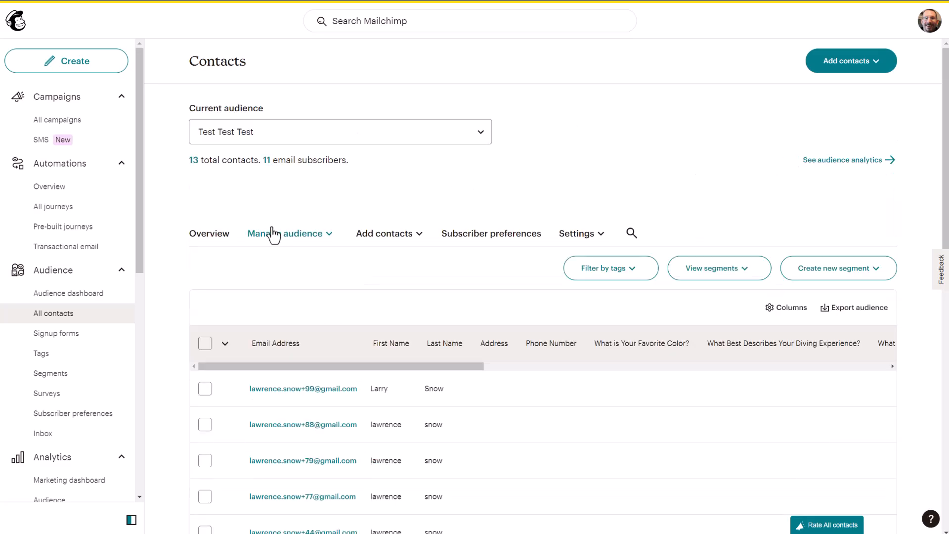
click(281, 236)
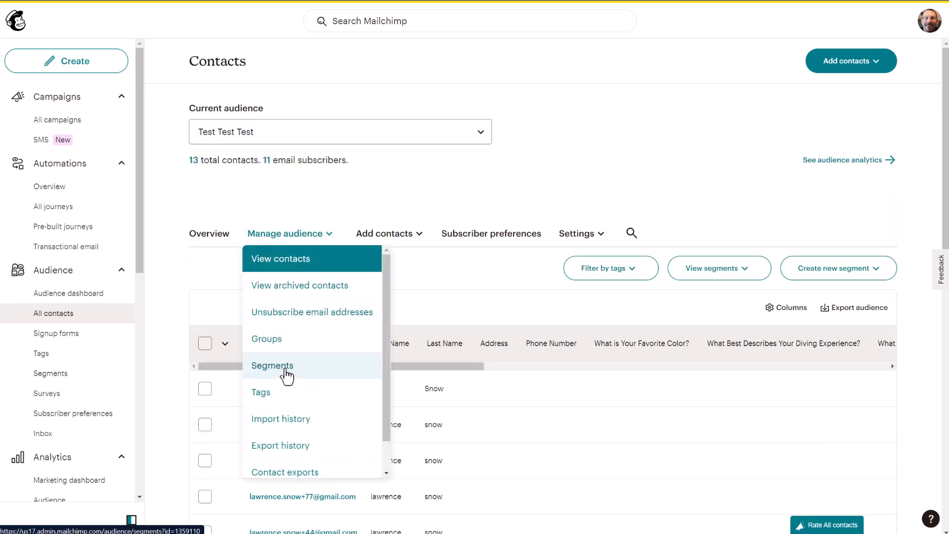
click(316, 371)
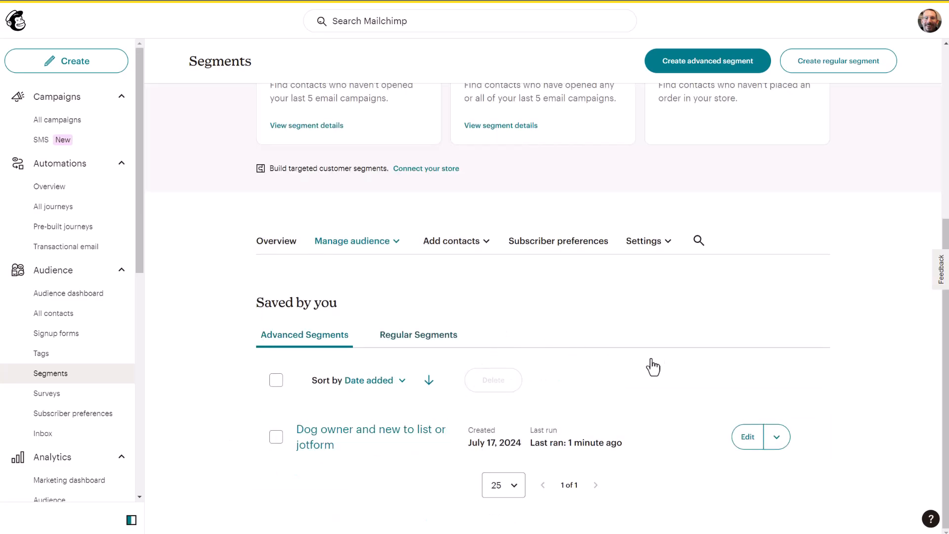
click(777, 437)
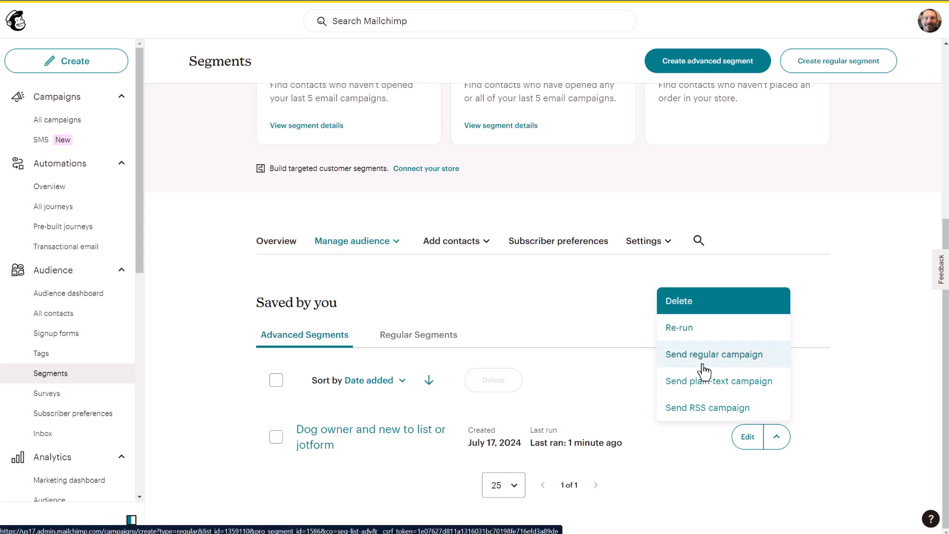
- Start a regular campaign from the regular segment "Does own a pet and is new to list"
click(443, 337)
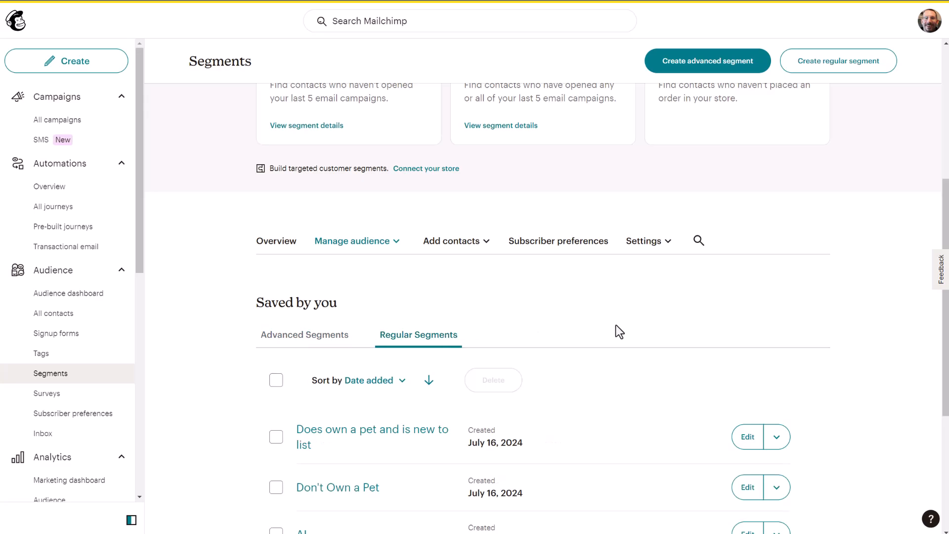
scroll(615, 325, down, 2)
click(775, 332)
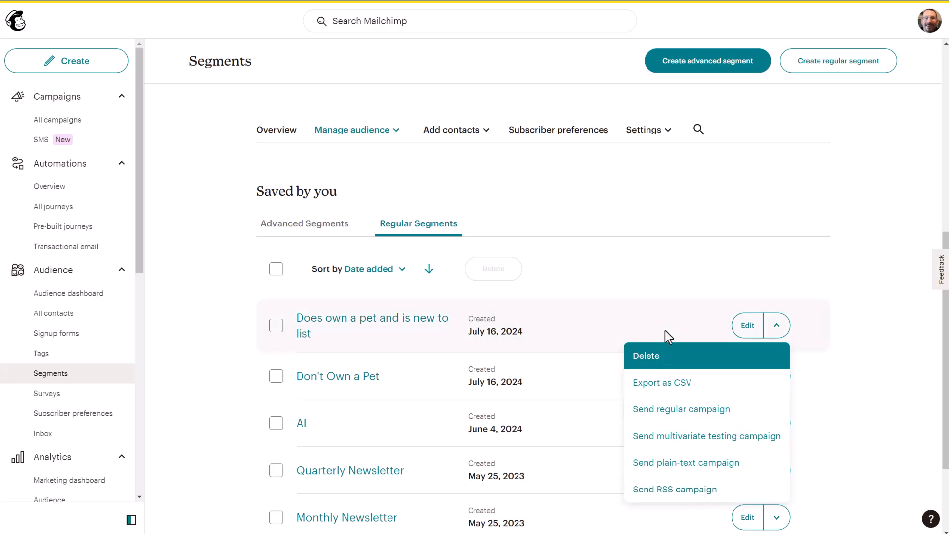
click(694, 413)
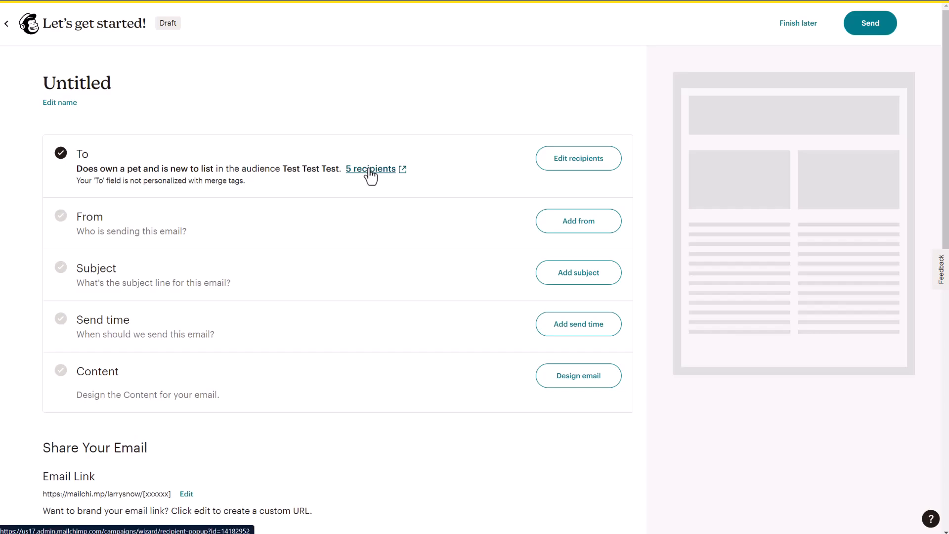
- Review the regular segments, tags, pre-built and advanced segments offered as the campaign's Send to recipients, and save the recipient settings
click(560, 158)
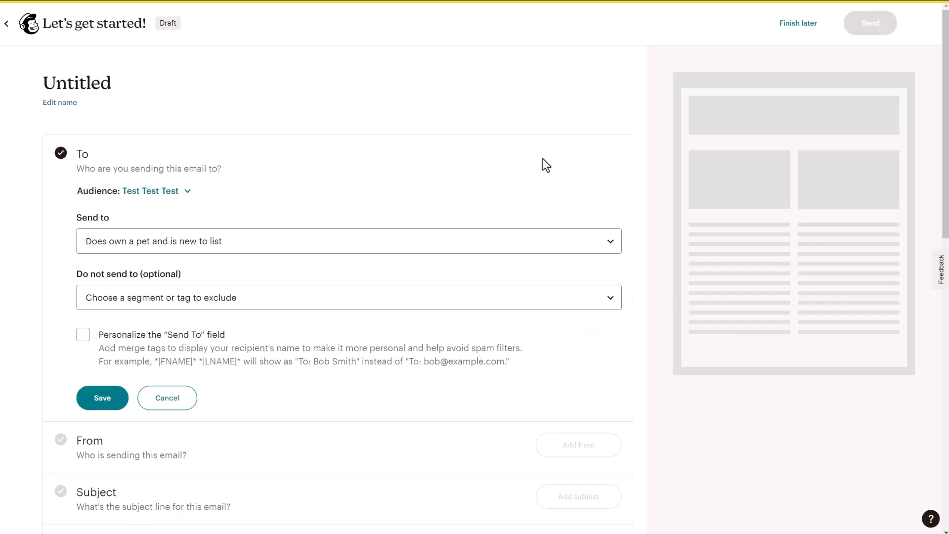
click(218, 242)
scroll(218, 415, down, 1)
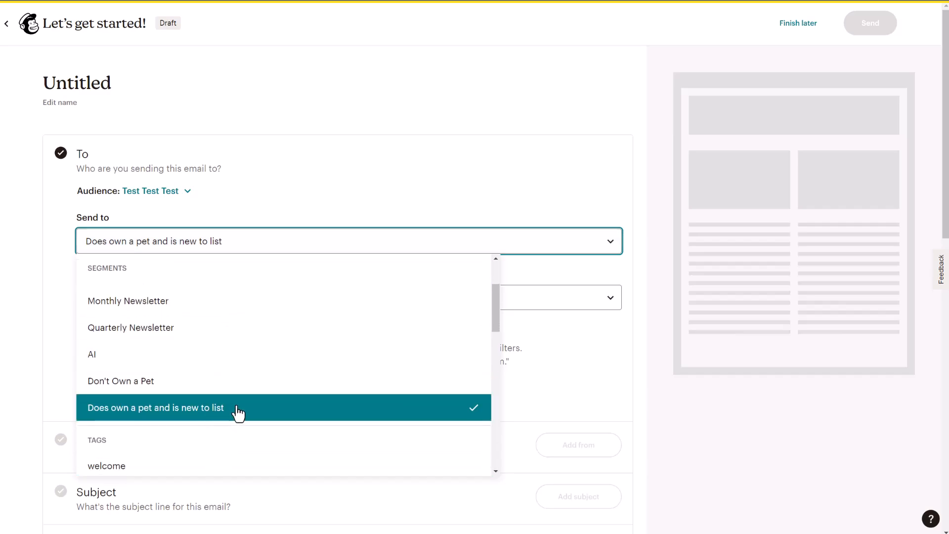
scroll(228, 413, up, 1)
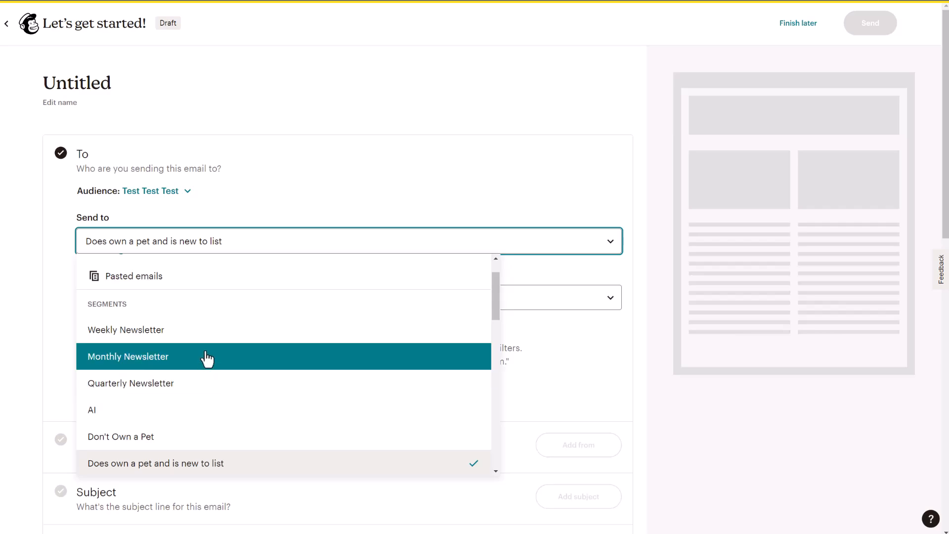
scroll(269, 362, down, 4)
scroll(270, 363, down, 5)
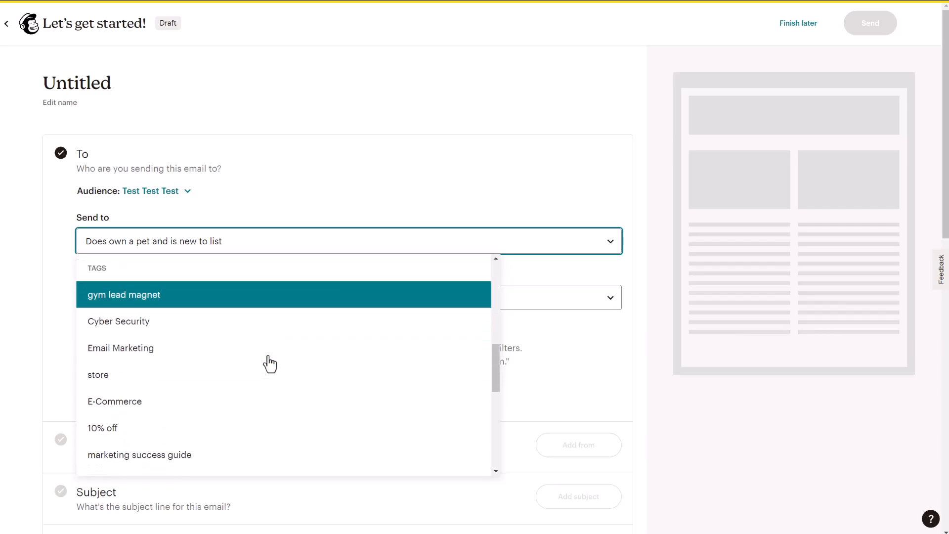
scroll(269, 363, down, 1)
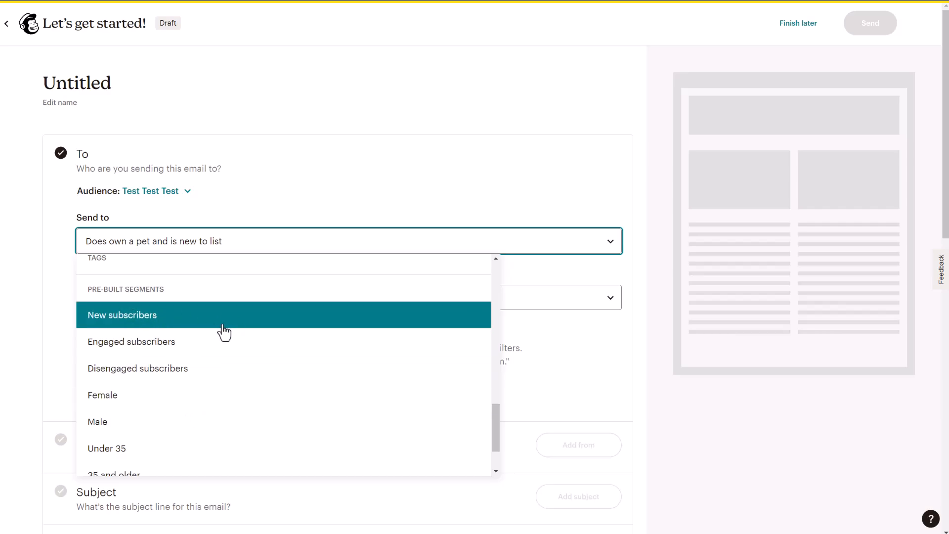
scroll(237, 332, down, 2)
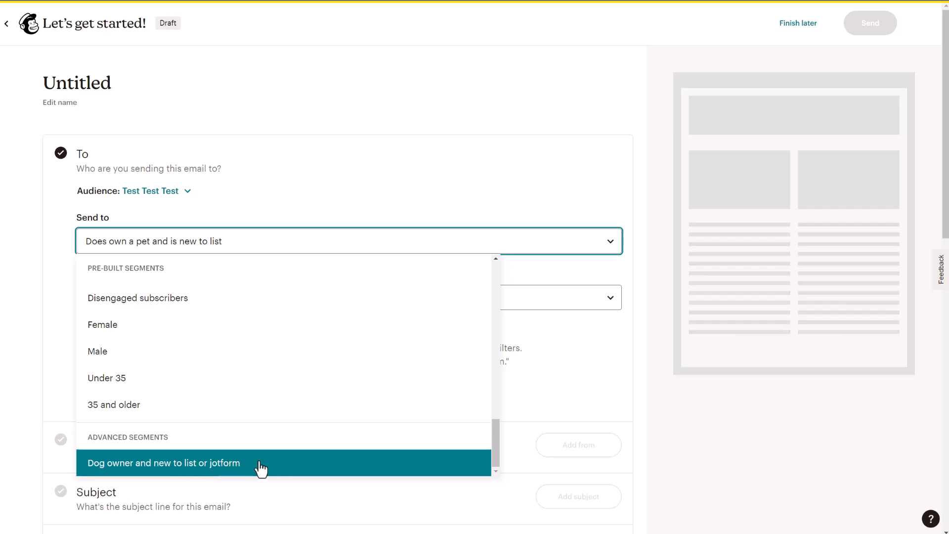
scroll(257, 466, down, 5)
click(106, 397)
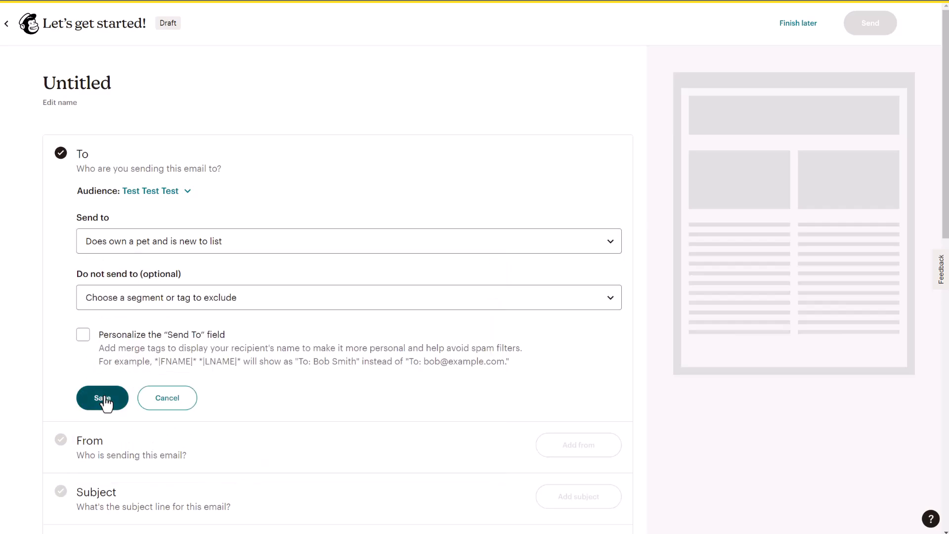